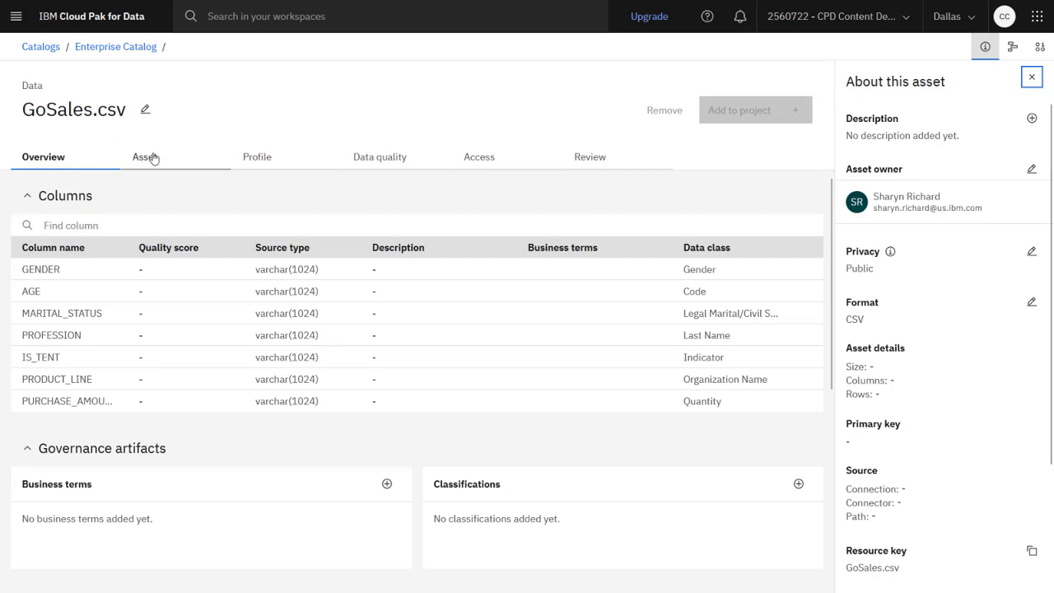
- Try previewing the GoSales.csv data, and open the Auto Insurance Customers data preview from the Enterprise Catalog with its asset information hidden
{"action": "left_click", "coordinate": [148, 157]}
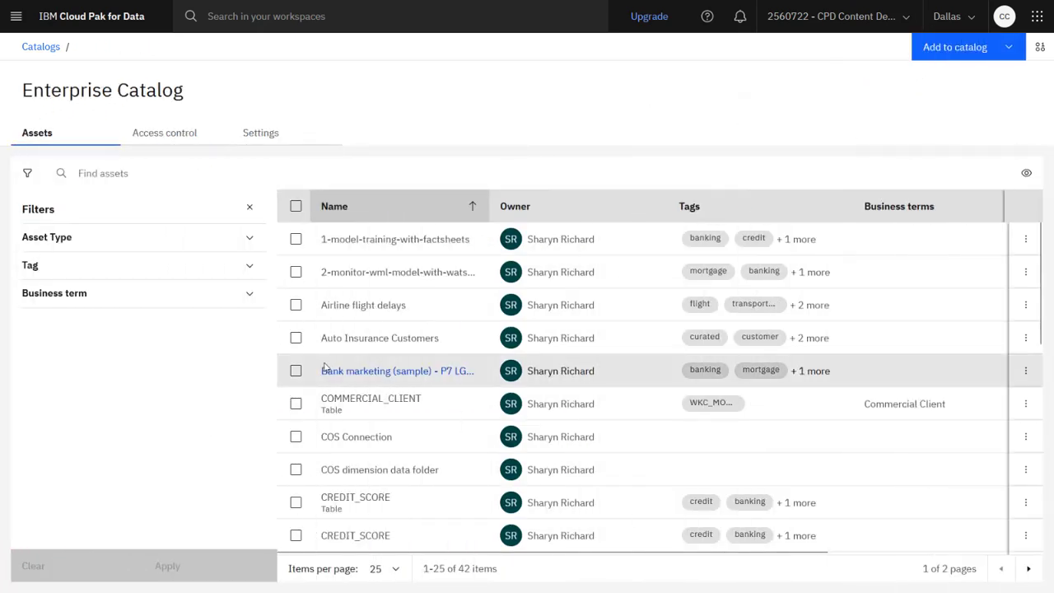
{"action": "left_click", "coordinate": [367, 344]}
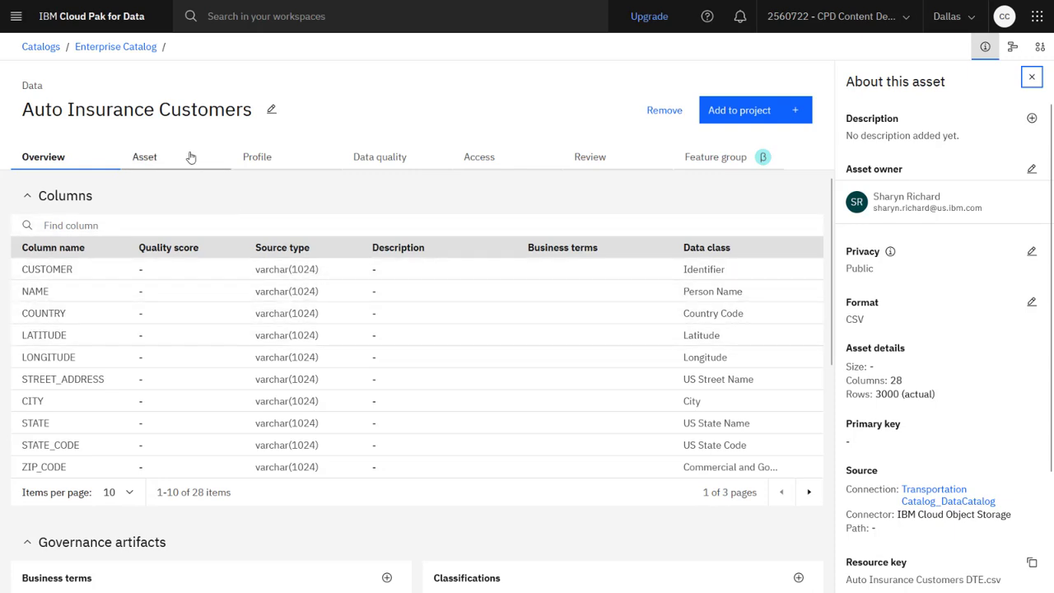
{"action": "left_click", "coordinate": [190, 158]}
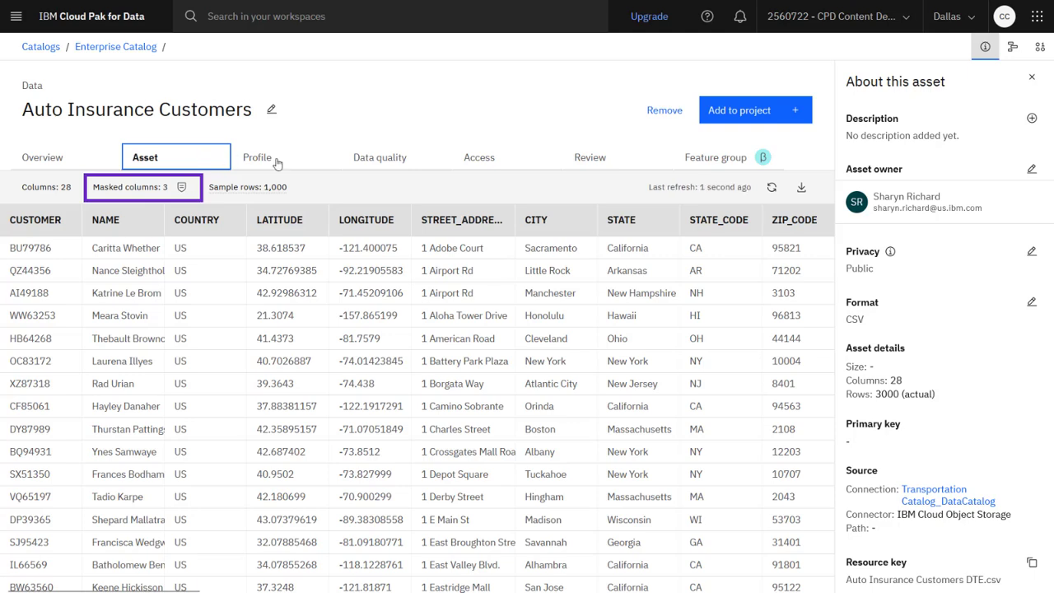
{"action": "left_click", "coordinate": [1031, 78]}
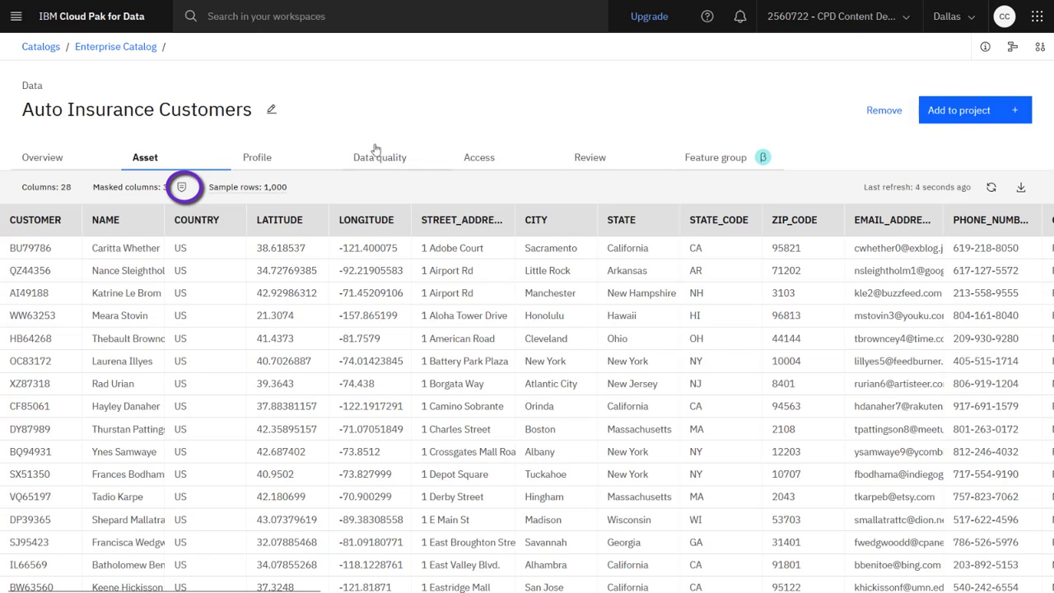
- Examine the masking details of the national ID, credit card number and marital status columns in the data preview
{"action": "mouse_move", "coordinate": [181, 188]}
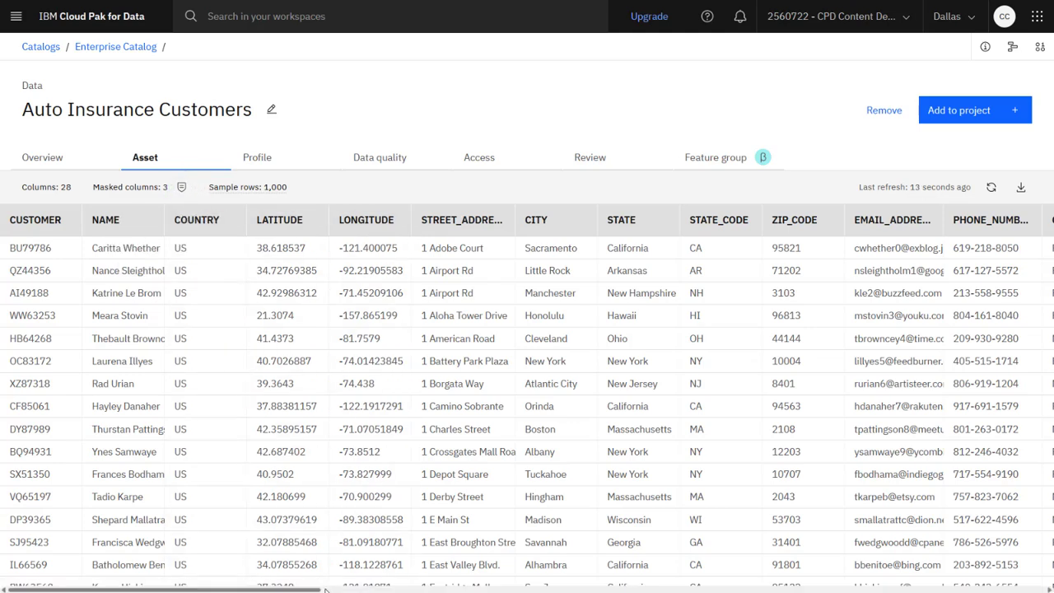
{"action": "scroll", "coordinate": [202, 219], "scroll_direction": "right", "scroll_amount": 10}
{"action": "scroll", "coordinate": [526, 403], "scroll_direction": "right", "scroll_amount": 4}
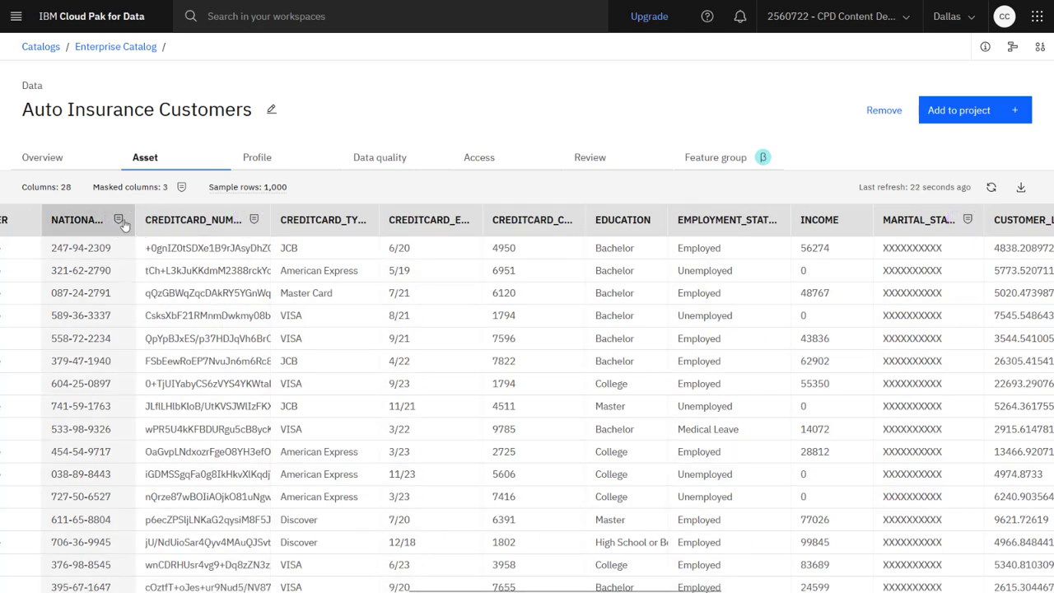
{"action": "mouse_move", "coordinate": [121, 224]}
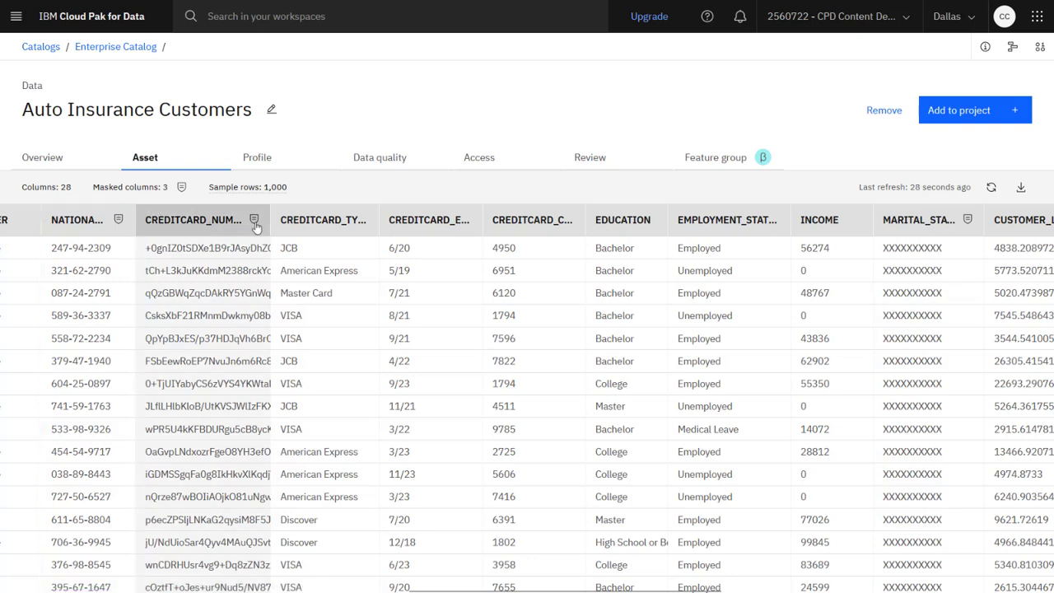
{"action": "mouse_move", "coordinate": [255, 225]}
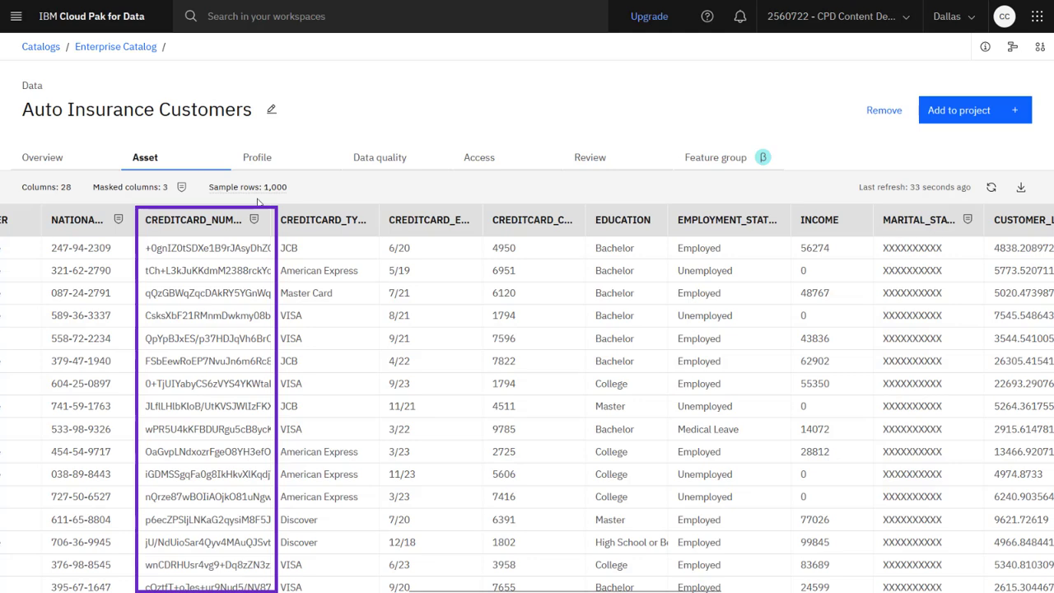
{"action": "left_click", "coordinate": [968, 221]}
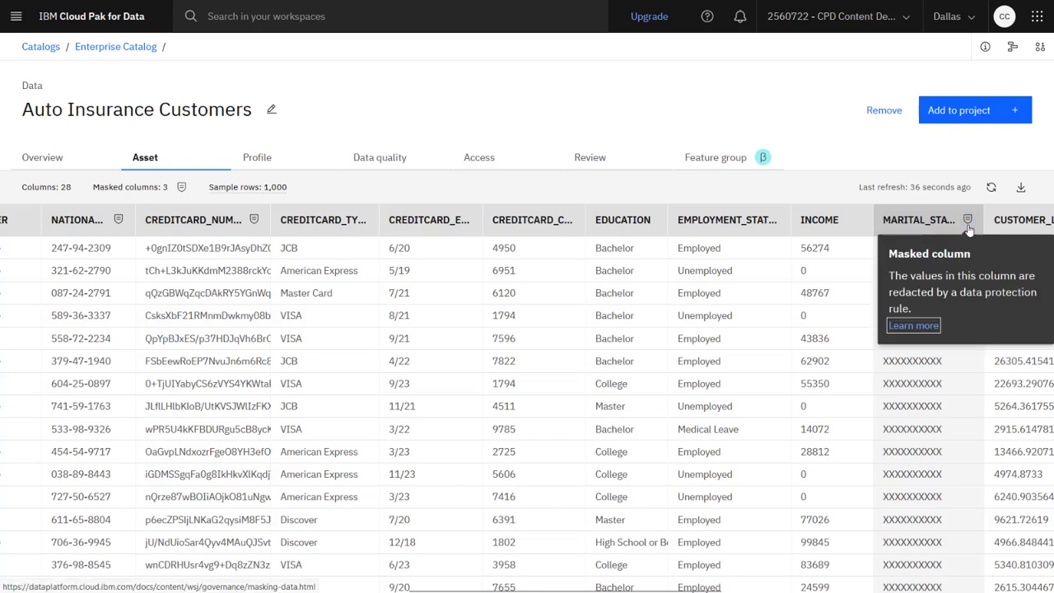
{"action": "left_click", "coordinate": [832, 193]}
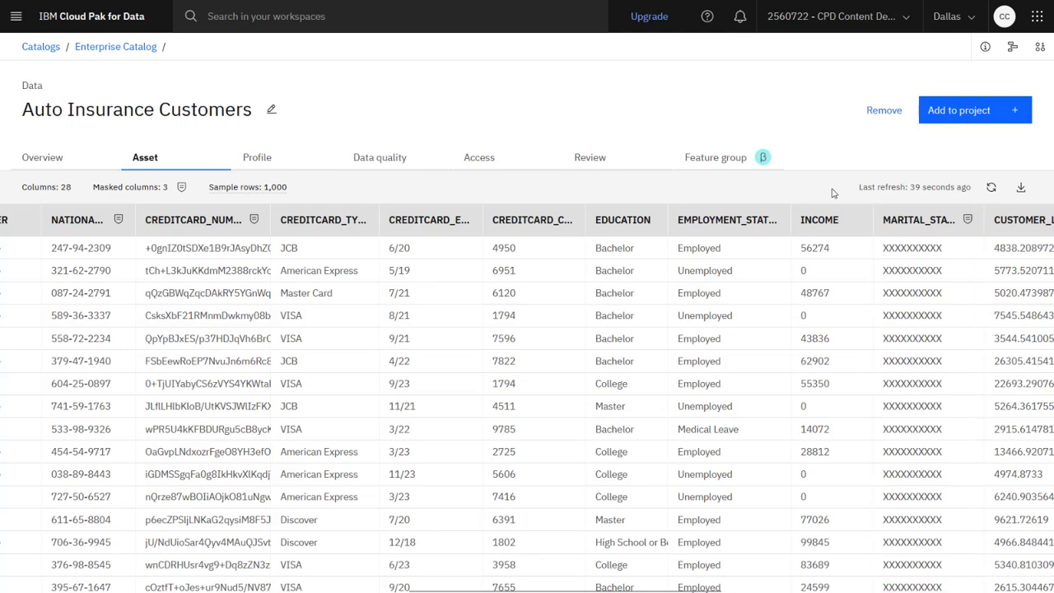
- Review the Auto Insurance Customers profile across its columns through to the masked MARITAL_STATUS column
{"action": "left_click", "coordinate": [304, 161]}
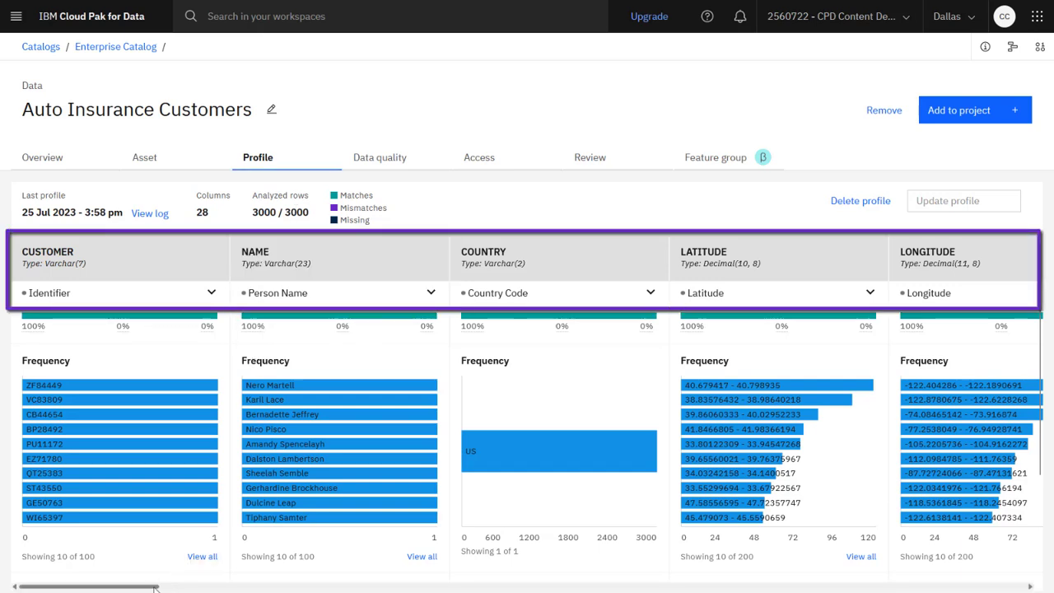
{"action": "left_click_drag", "start_coordinate": [153, 587], "coordinate": [639, 590]}
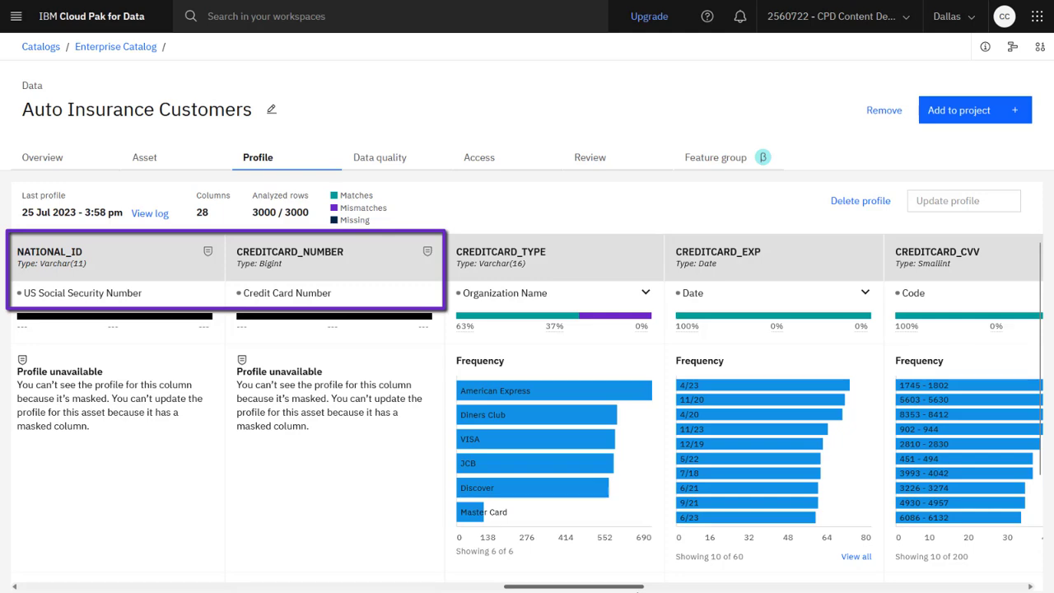
{"action": "left_click_drag", "start_coordinate": [639, 589], "coordinate": [808, 589]}
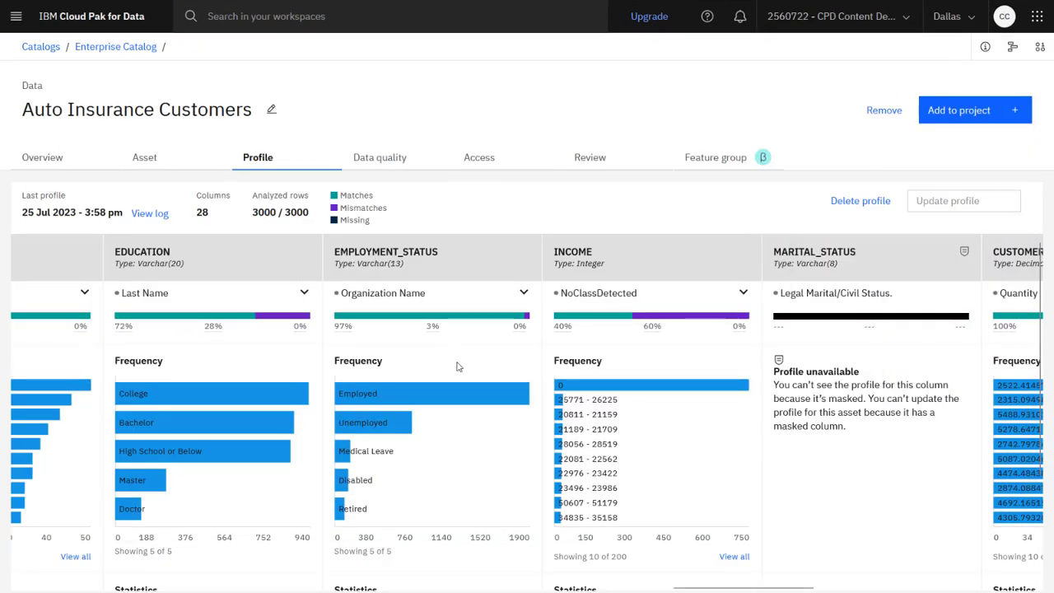
- Open the Sensitive Information governance policy and collapse its Subpolicies and Rules sections to view its data protection rules
{"action": "left_click", "coordinate": [16, 16]}
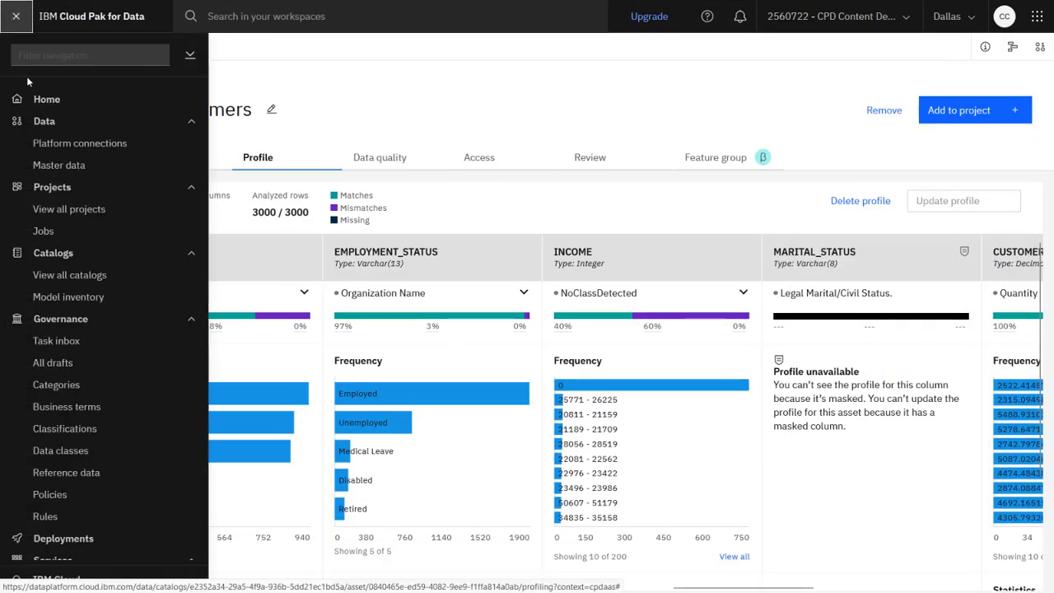
{"action": "left_click", "coordinate": [52, 499]}
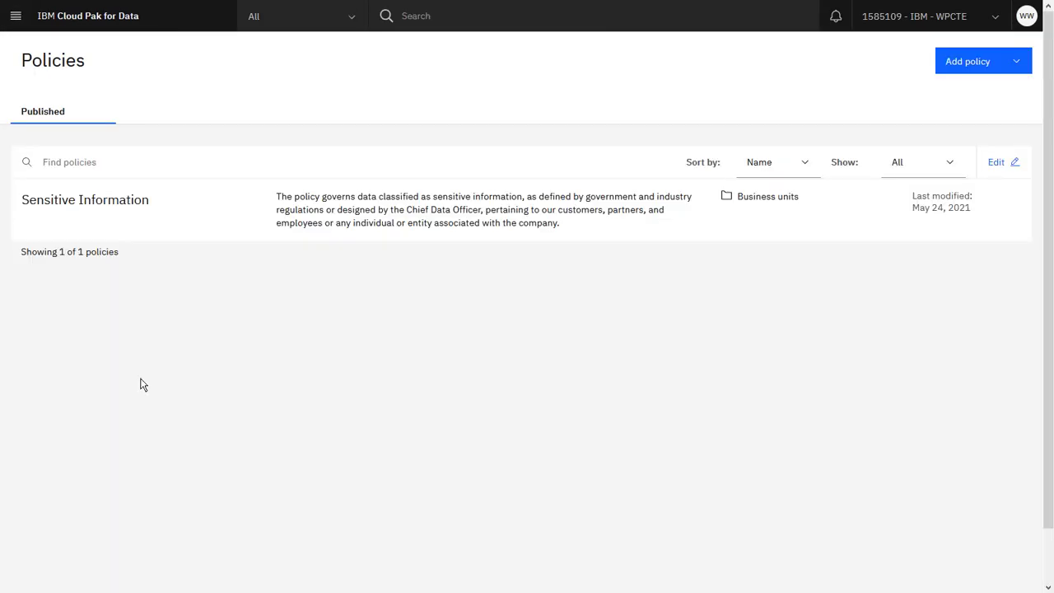
{"action": "left_click", "coordinate": [135, 222]}
{"action": "left_click", "coordinate": [71, 398]}
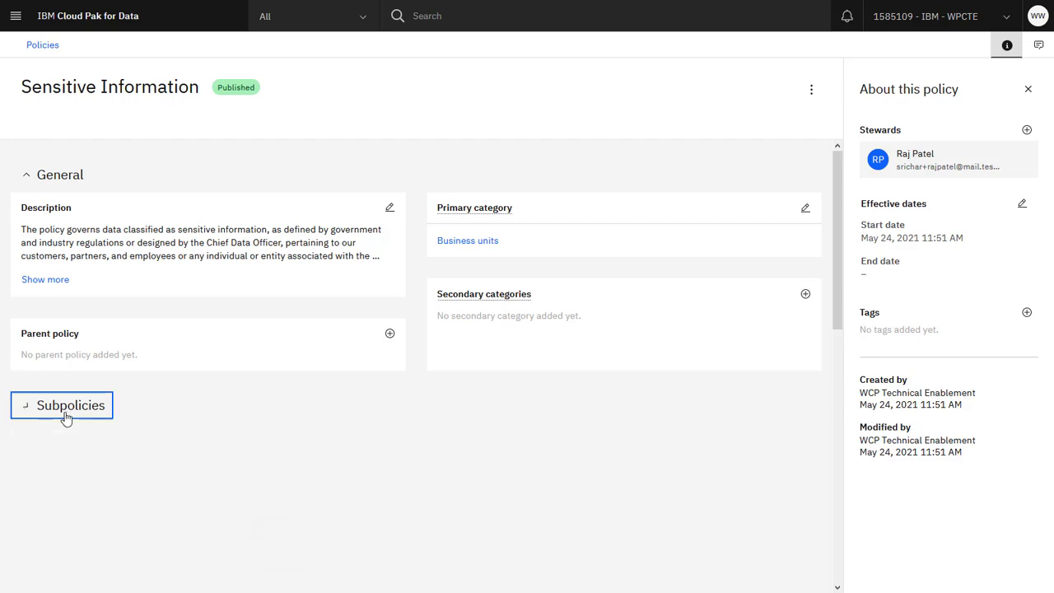
{"action": "left_click", "coordinate": [52, 442]}
{"action": "scroll", "coordinate": [51, 438], "scroll_direction": "down", "scroll_amount": 3}
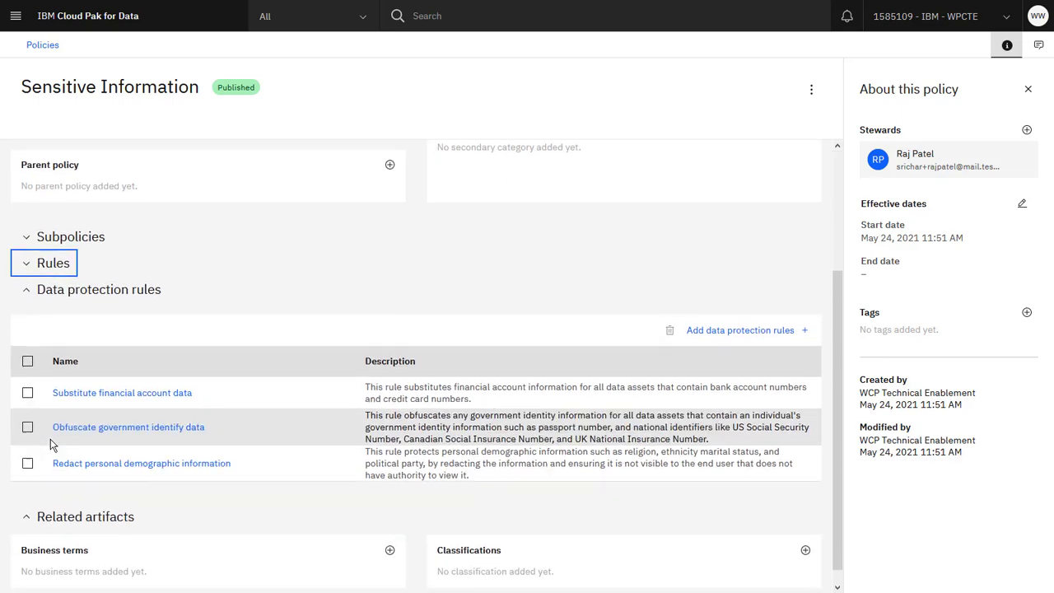
- Review the policy's three data protection rules, including the criteria and action of Redact personal demographic information
{"action": "left_click", "coordinate": [88, 378]}
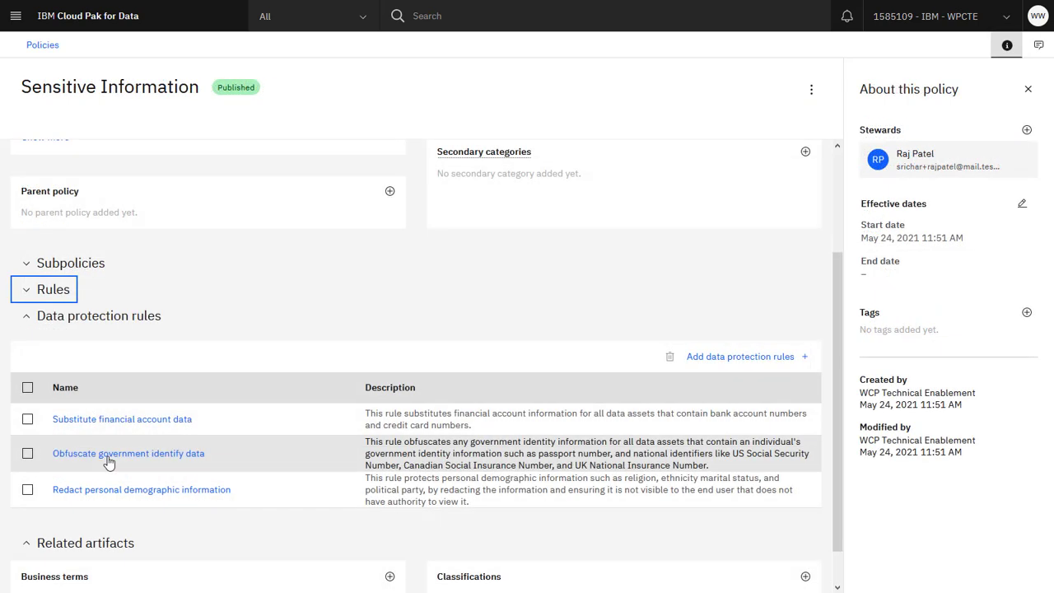
{"action": "left_click", "coordinate": [106, 457]}
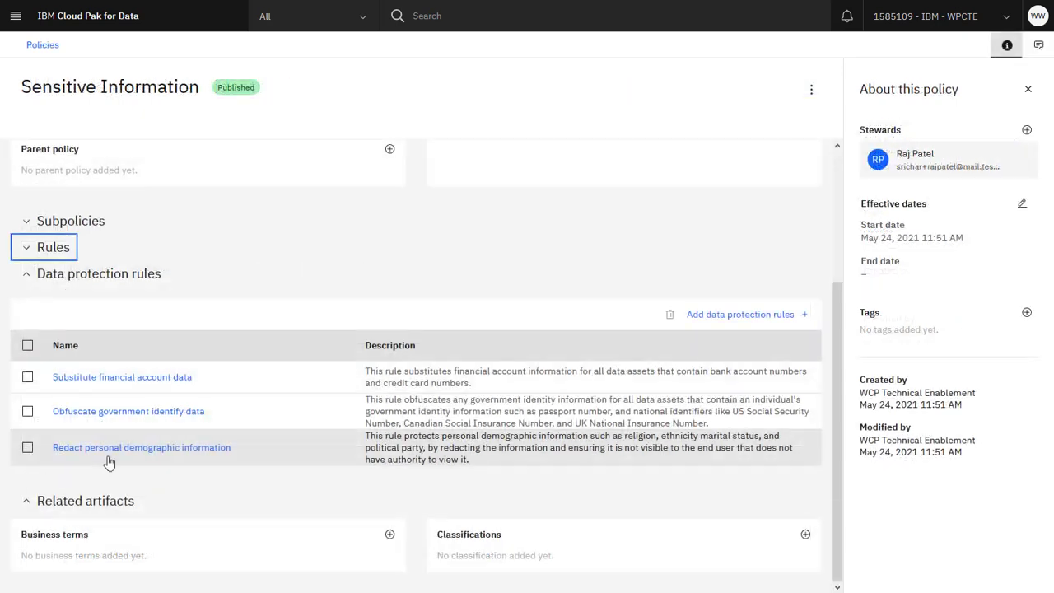
{"action": "left_click", "coordinate": [115, 449]}
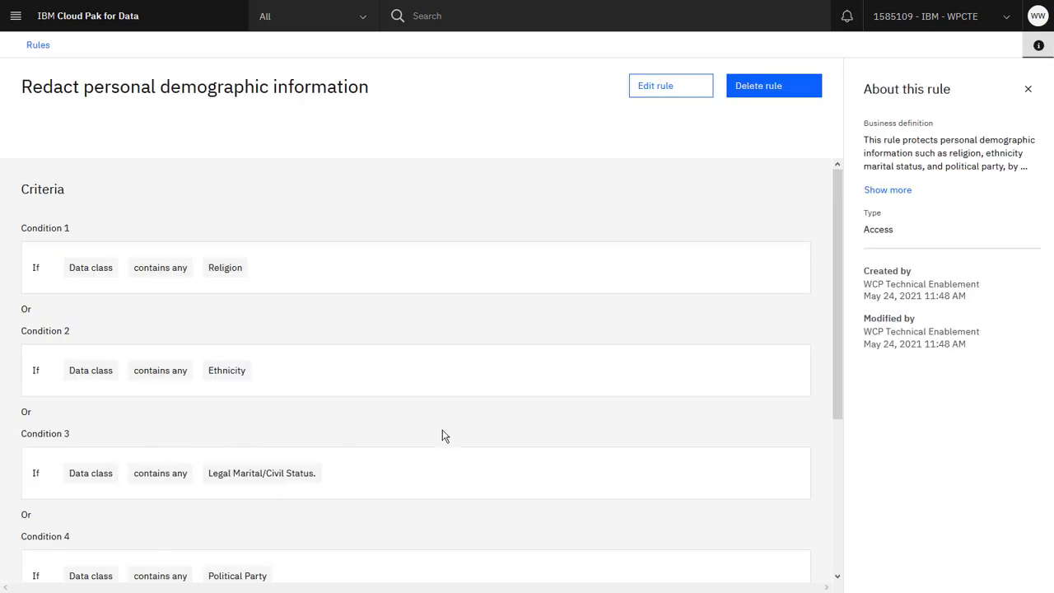
{"action": "scroll", "coordinate": [443, 438], "scroll_direction": "down", "scroll_amount": 2}
{"action": "scroll", "coordinate": [443, 438], "scroll_direction": "down", "scroll_amount": 1}
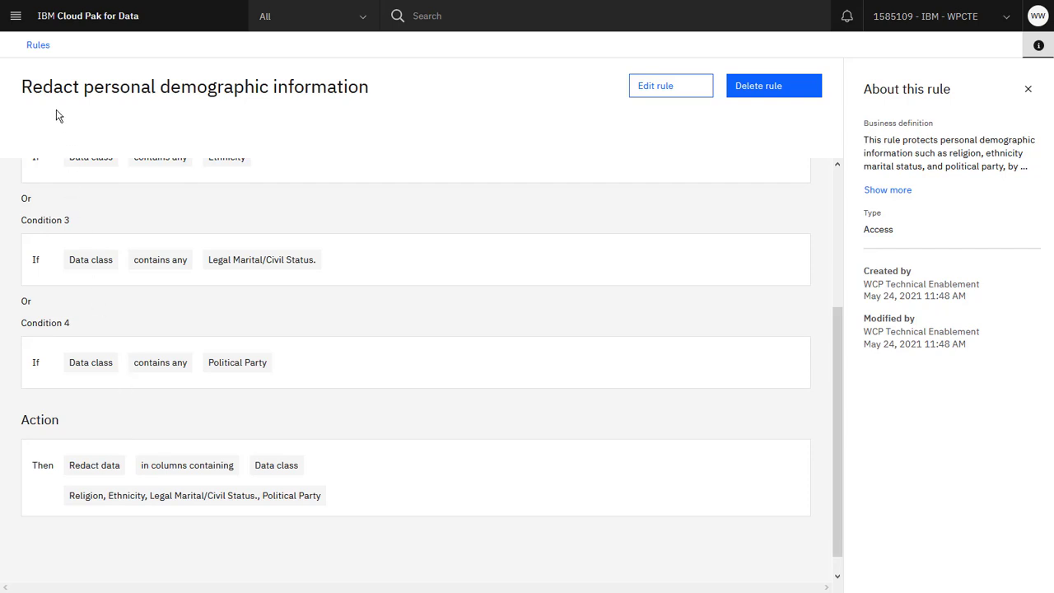
- Start a new data protection rule named "Substitute government identity data" with the business definition "Rule to mask sensitive information"
{"action": "left_click", "coordinate": [37, 45]}
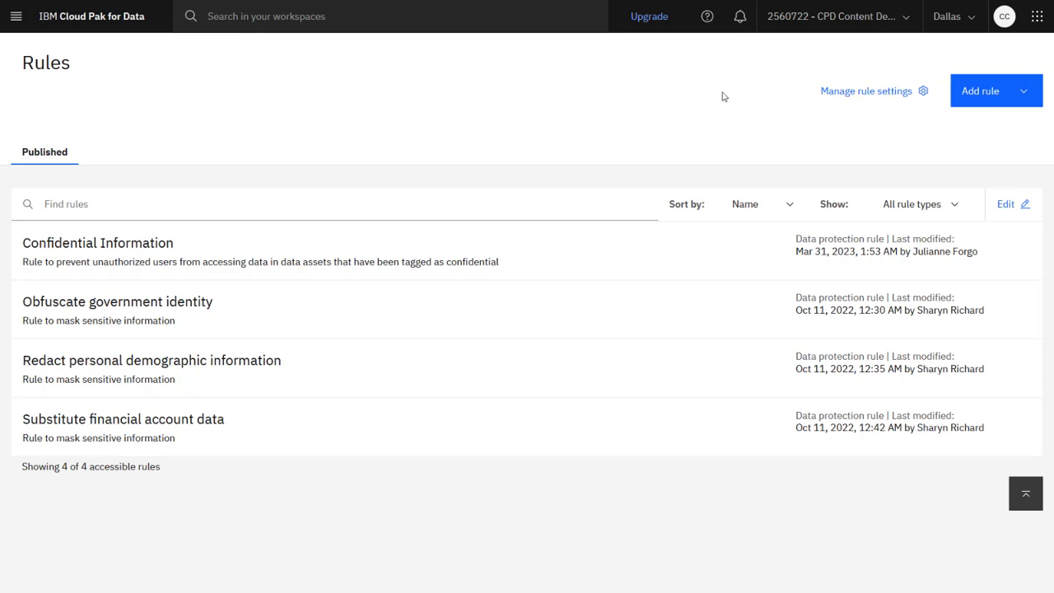
{"action": "left_click", "coordinate": [997, 103]}
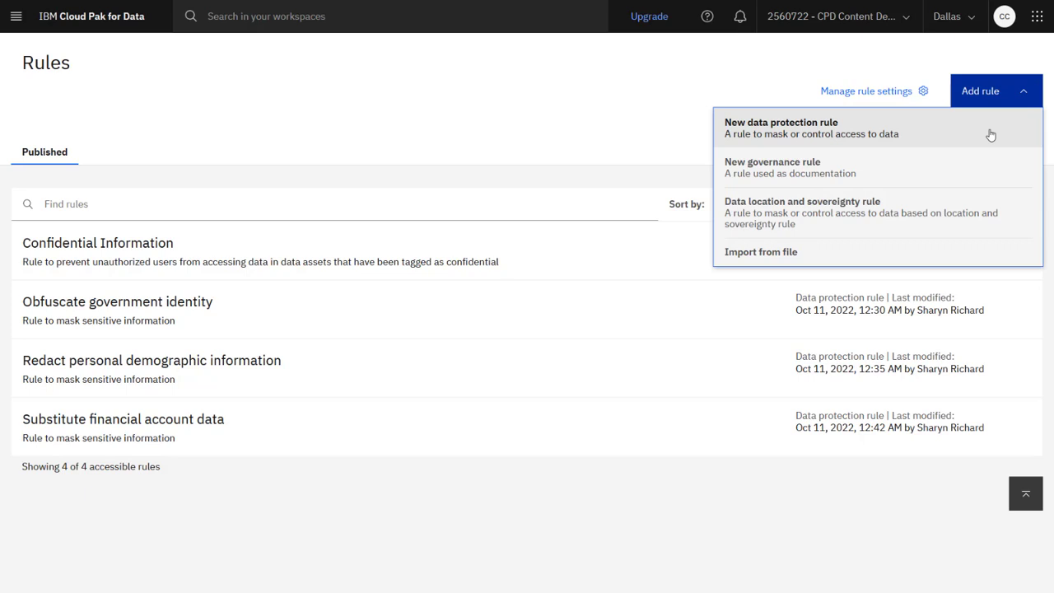
{"action": "left_click", "coordinate": [990, 134]}
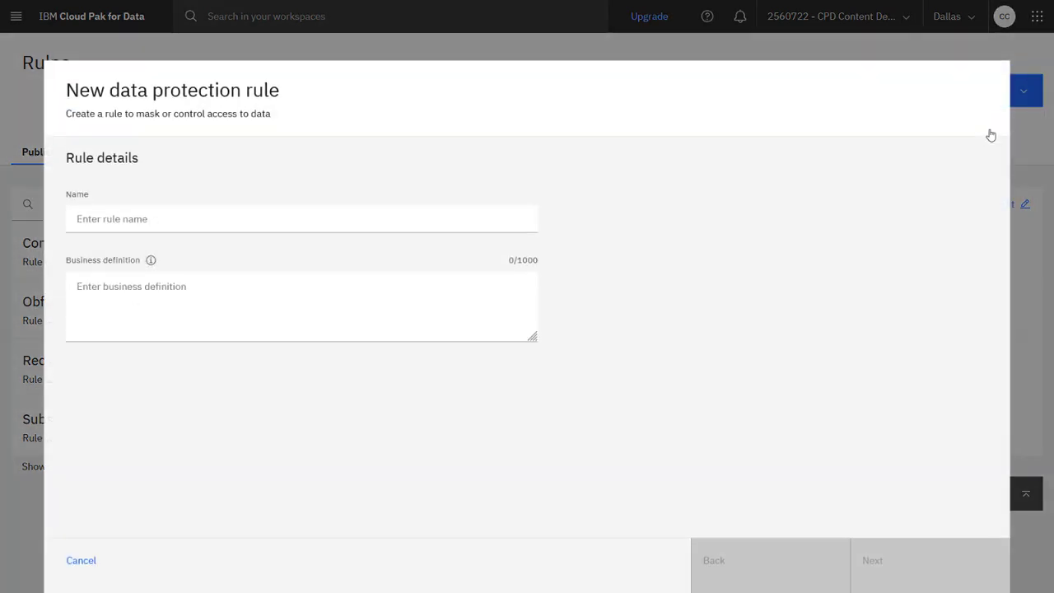
{"action": "left_click", "coordinate": [509, 220]}
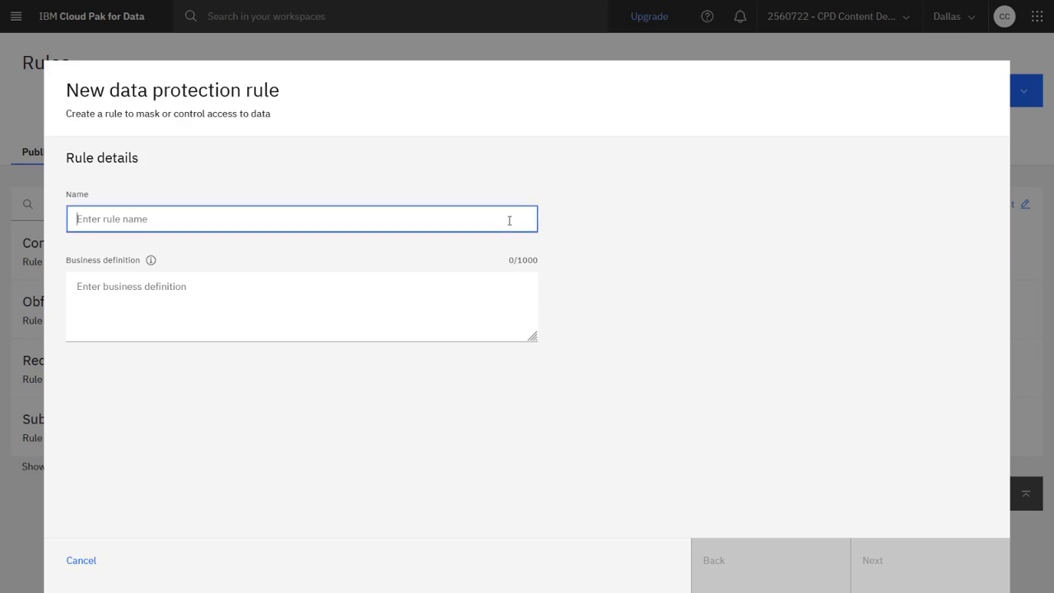
{"action": "type", "text": "Substitute government identity data"}
{"action": "left_click", "coordinate": [494, 306]}
{"action": "type", "text": "Rule to mask sensitive information"}
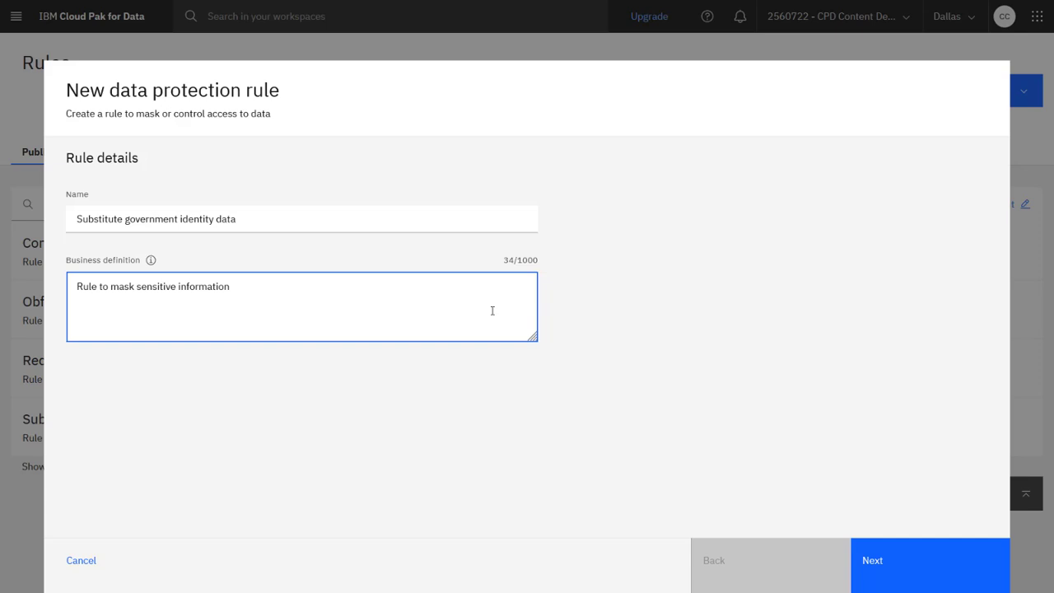
{"action": "left_click", "coordinate": [892, 547]}
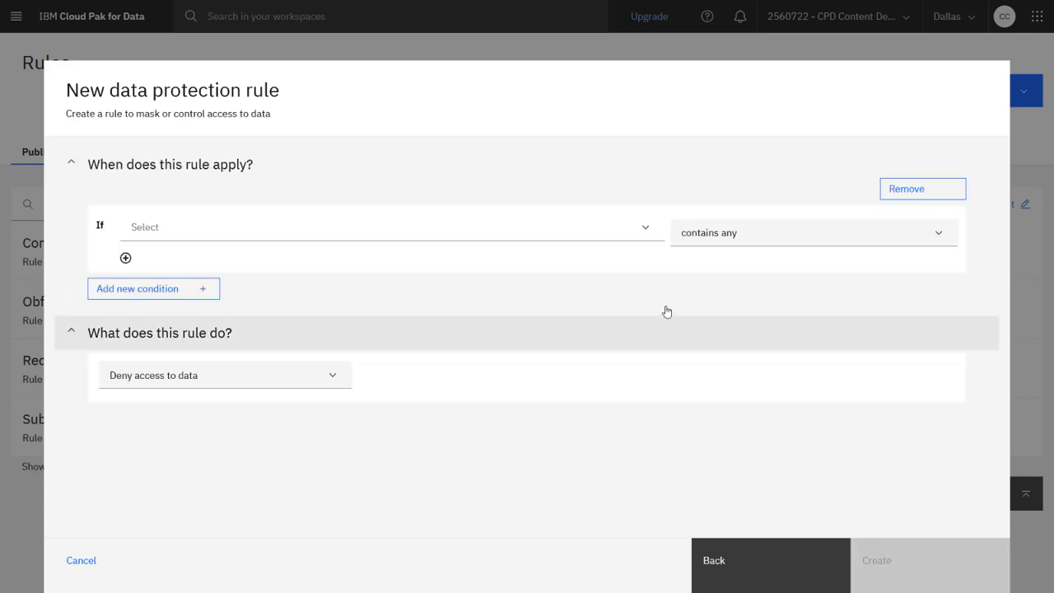
- Set the rule's first condition to check Data class with the "contains any" operator
{"action": "left_click", "coordinate": [647, 230]}
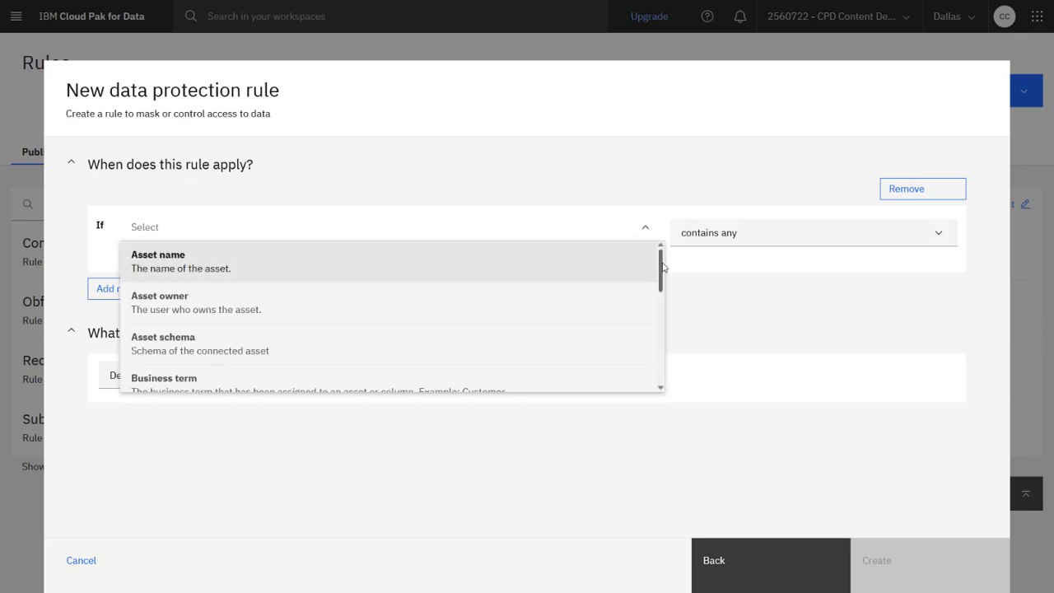
{"action": "left_click_drag", "start_coordinate": [662, 263], "coordinate": [661, 360]}
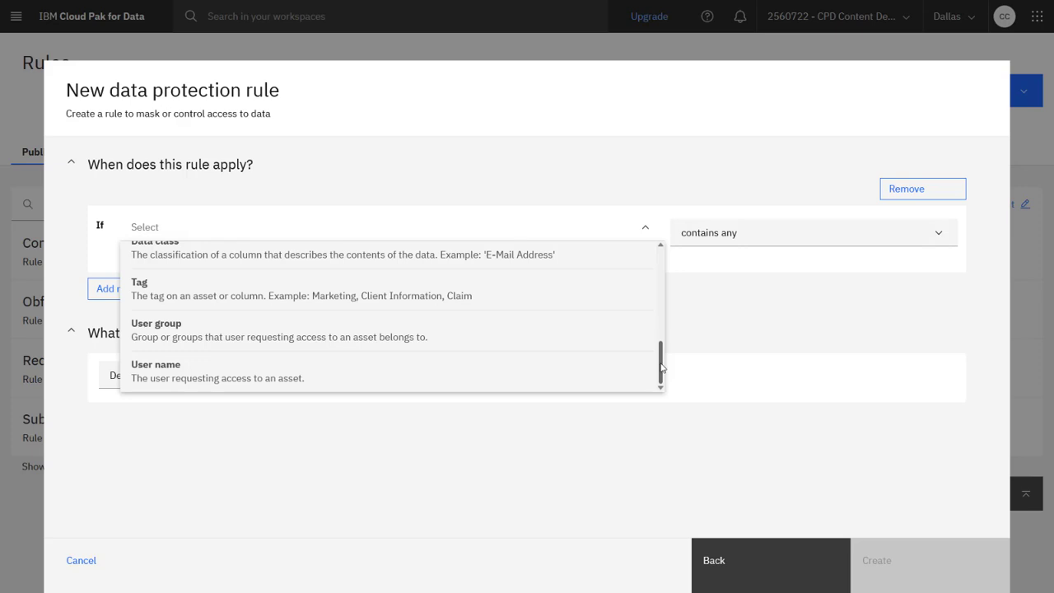
{"action": "left_click_drag", "start_coordinate": [661, 367], "coordinate": [661, 350]}
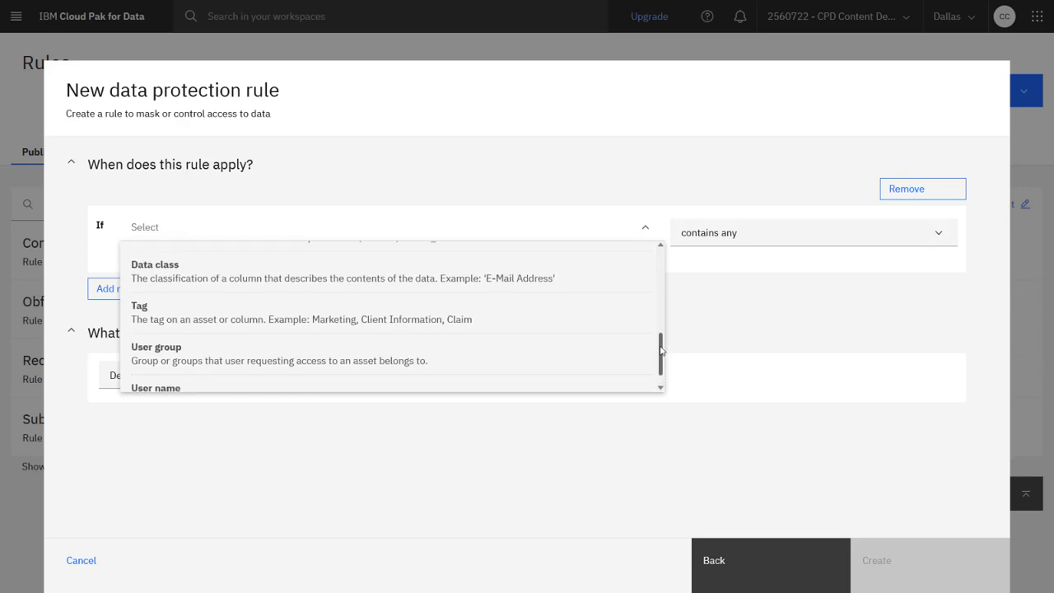
{"action": "left_click", "coordinate": [607, 279]}
{"action": "left_click", "coordinate": [728, 244]}
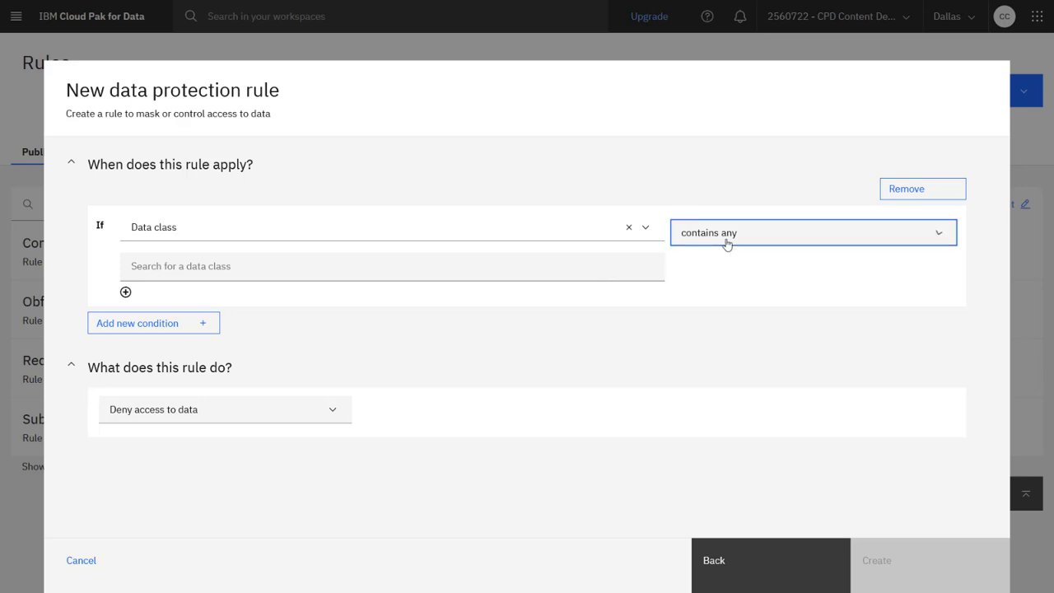
{"action": "left_click", "coordinate": [728, 243]}
- Add the US Social Security Number and Canadian Social Insurance Number (SIN) data classes to the rule's condition
{"action": "left_click", "coordinate": [616, 267]}
{"action": "type", "text": "us social"}
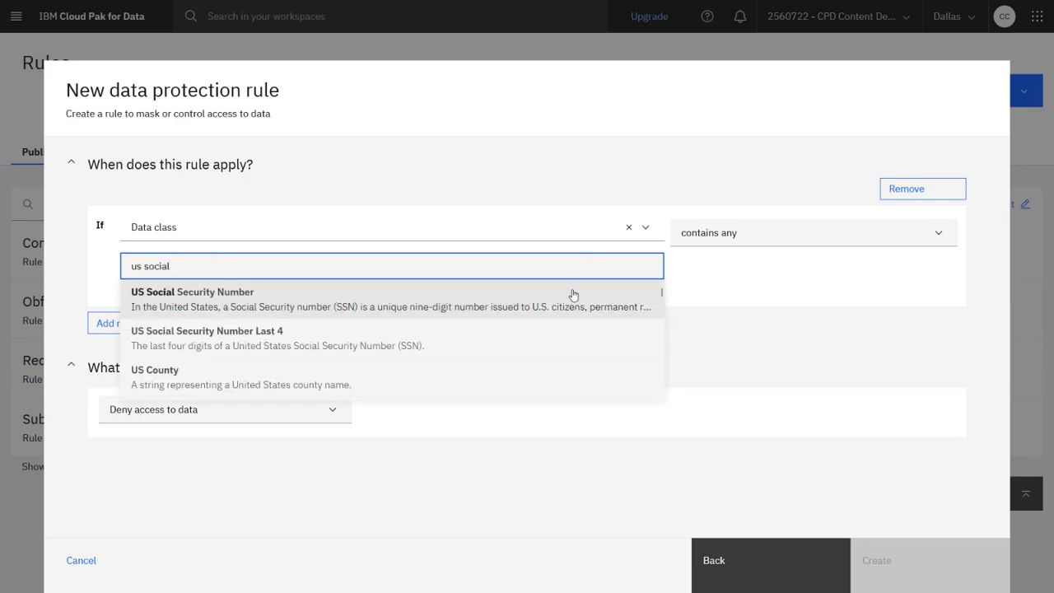
{"action": "left_click", "coordinate": [573, 294]}
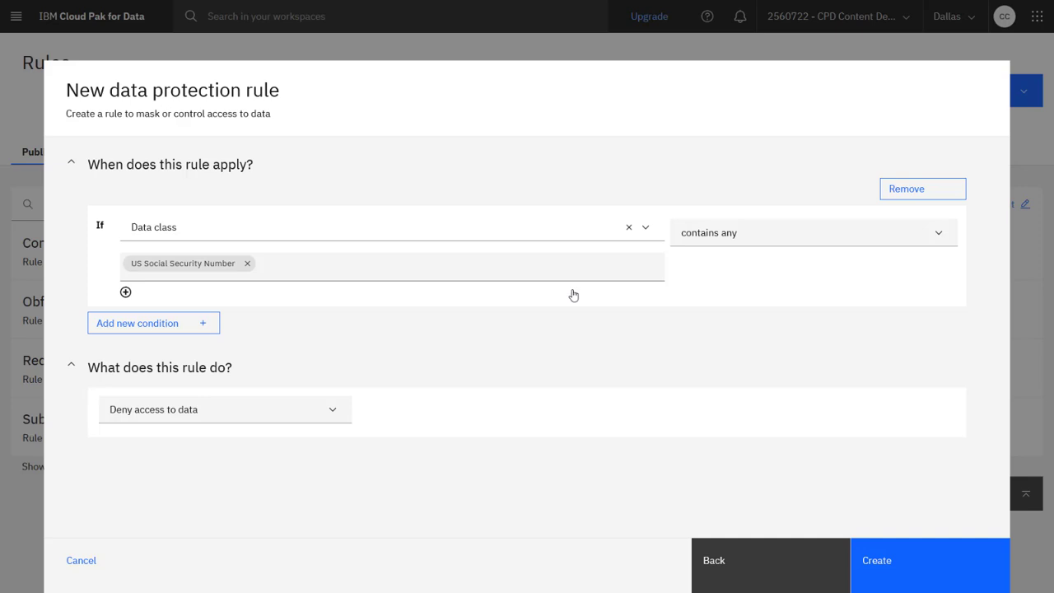
{"action": "left_click", "coordinate": [476, 265]}
{"action": "type", "text": "canadaian"}
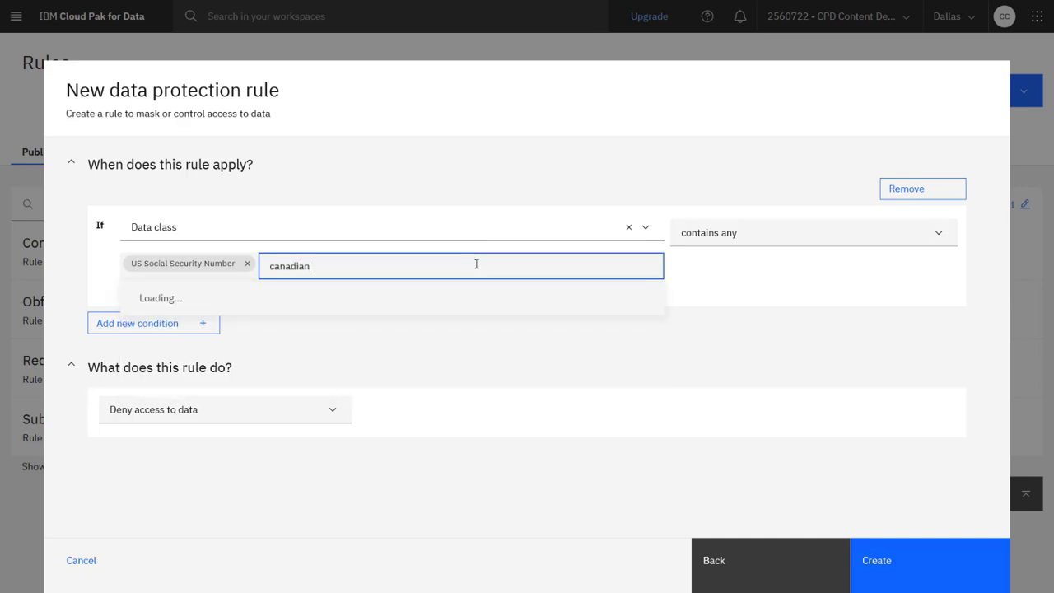
{"action": "left_click", "coordinate": [370, 293]}
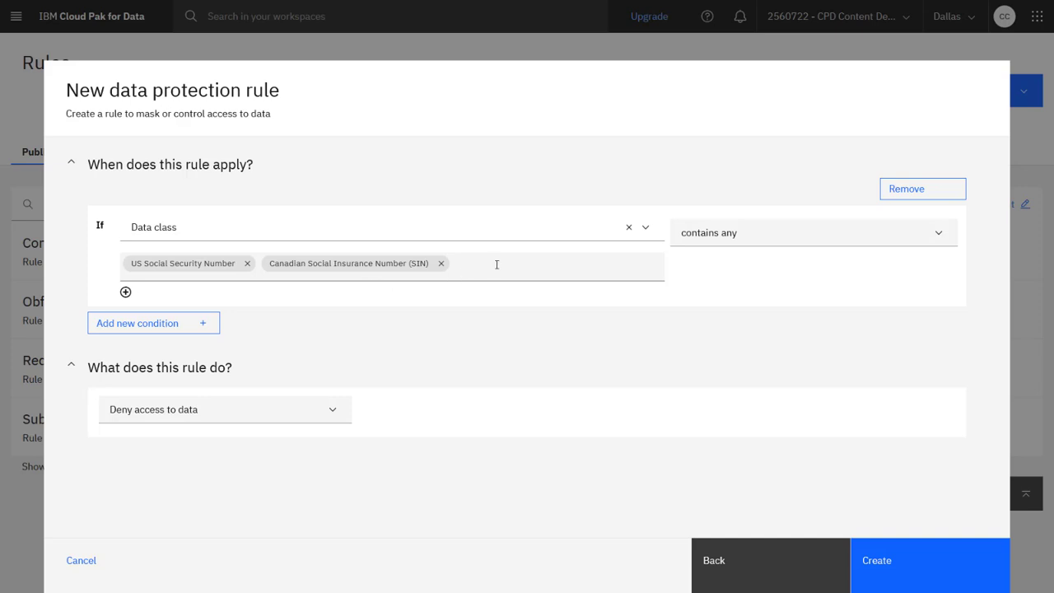
- Add the UK National Insurance Number data class to the rule's condition
{"action": "type", "text": "uk"}
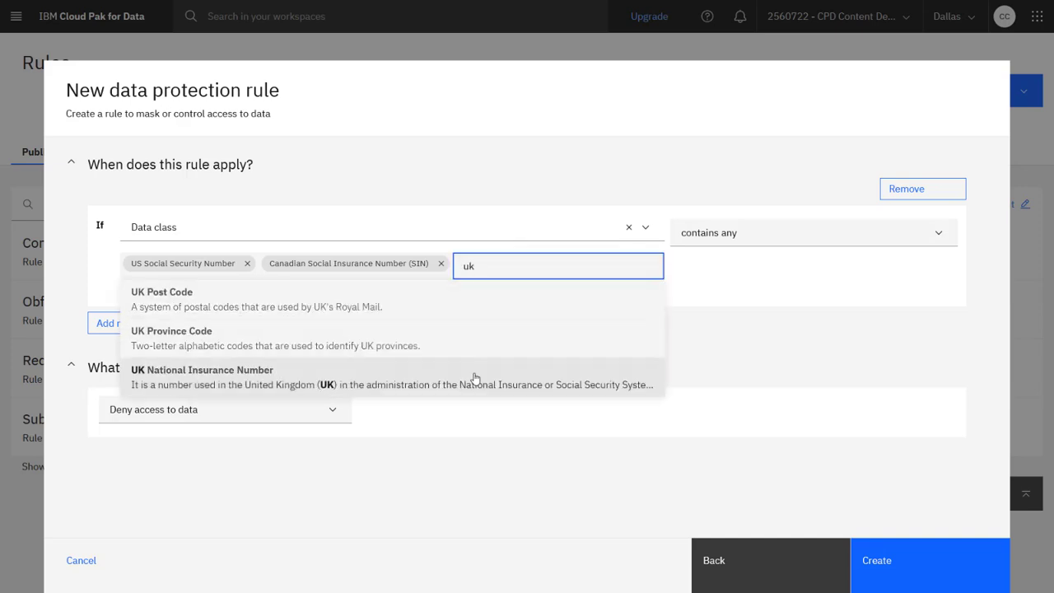
{"action": "left_click", "coordinate": [472, 374]}
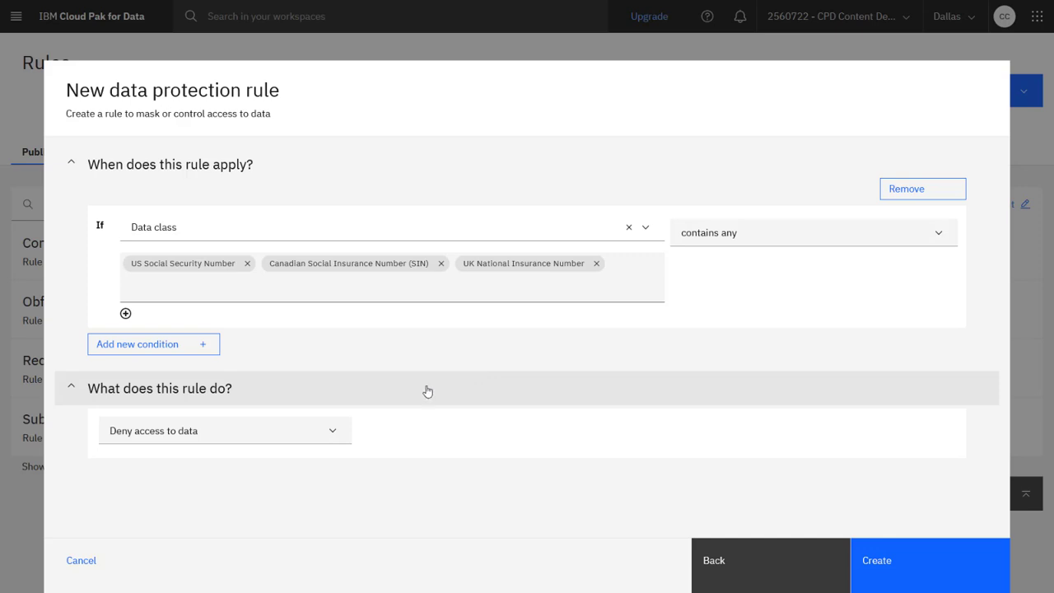
- Set the rule's action to Substitute columns, matched by Data class, and view its example data
{"action": "left_click", "coordinate": [330, 432]}
{"action": "scroll", "coordinate": [369, 437], "scroll_direction": "down", "scroll_amount": 1}
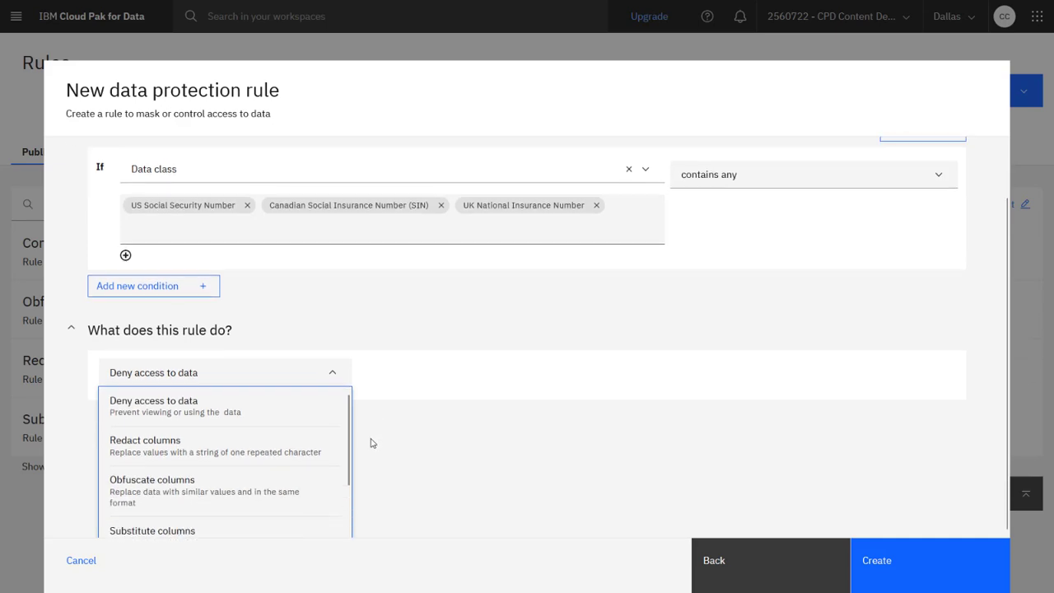
{"action": "scroll", "coordinate": [337, 456], "scroll_direction": "down", "scroll_amount": 1}
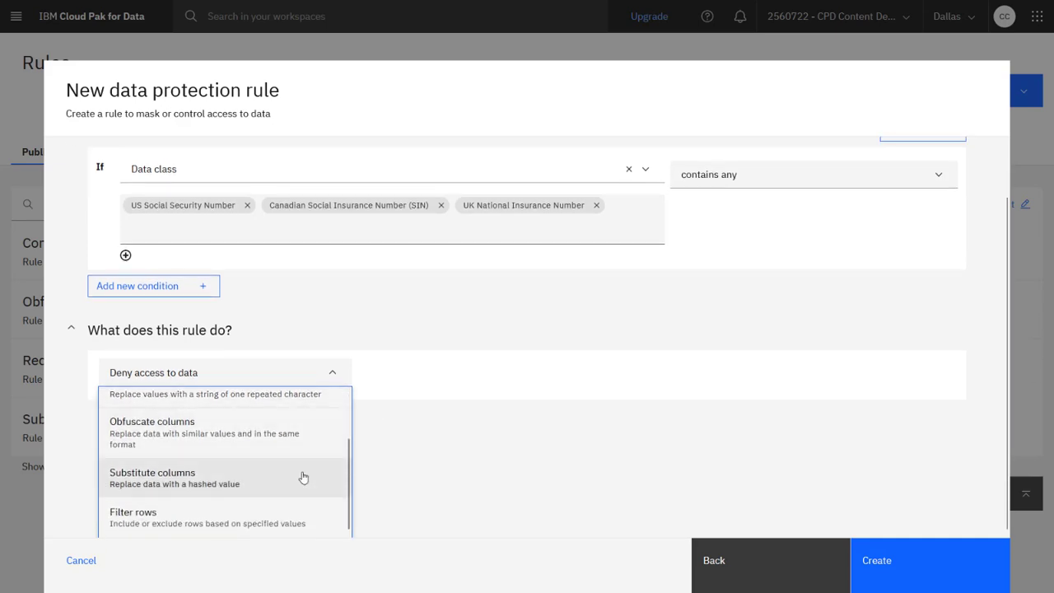
{"action": "left_click", "coordinate": [301, 478]}
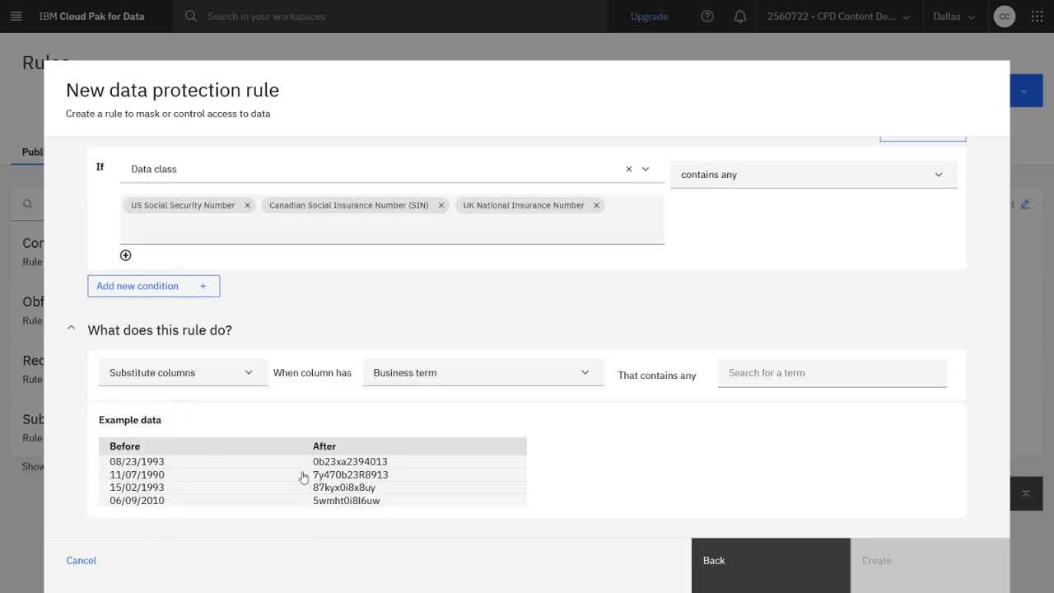
{"action": "left_click", "coordinate": [580, 377]}
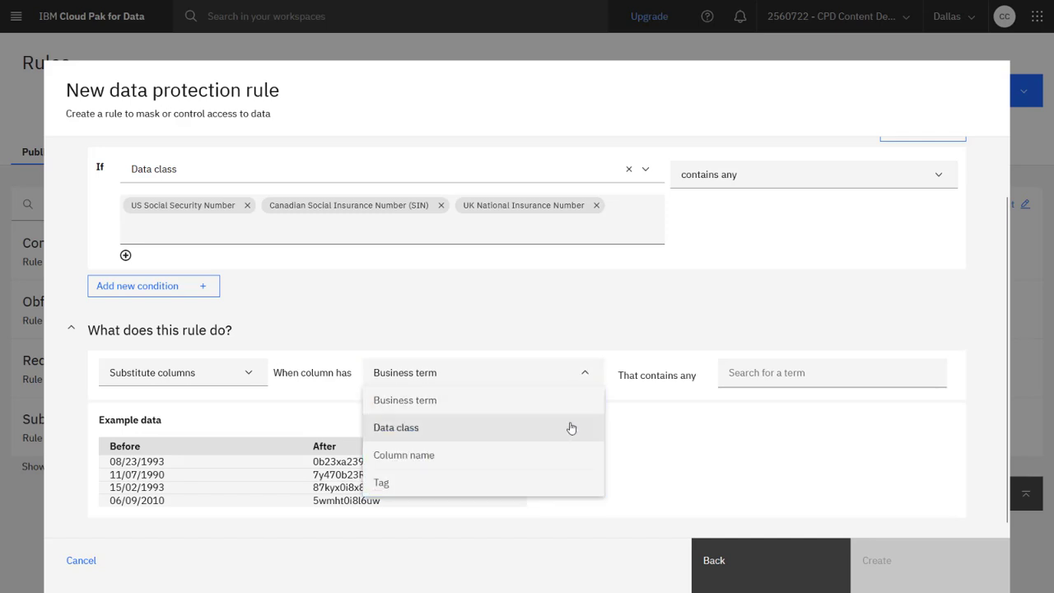
{"action": "left_click", "coordinate": [572, 428]}
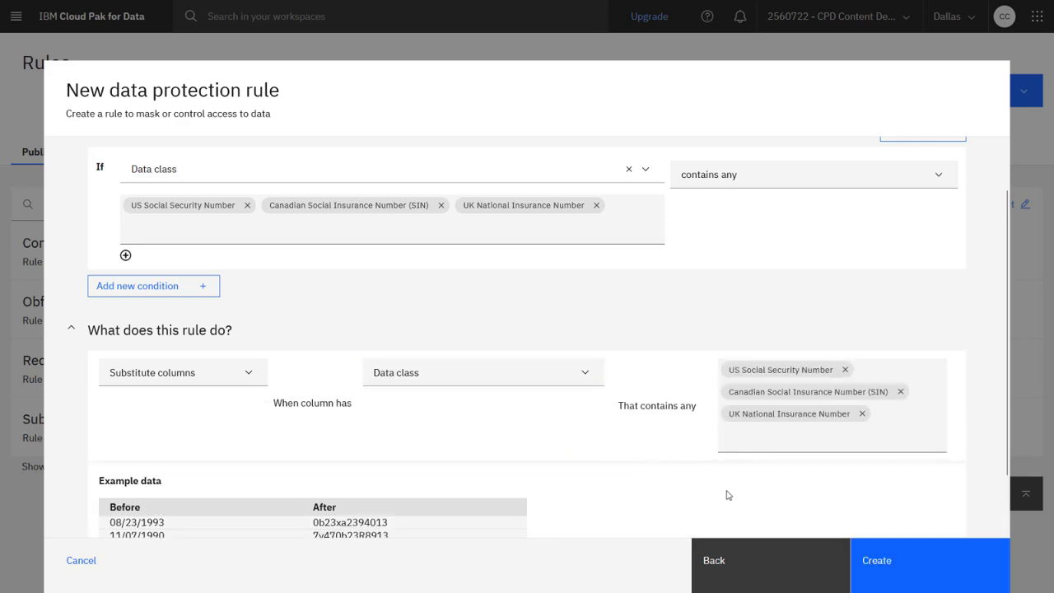
{"action": "scroll", "coordinate": [727, 495], "scroll_direction": "down", "scroll_amount": 2}
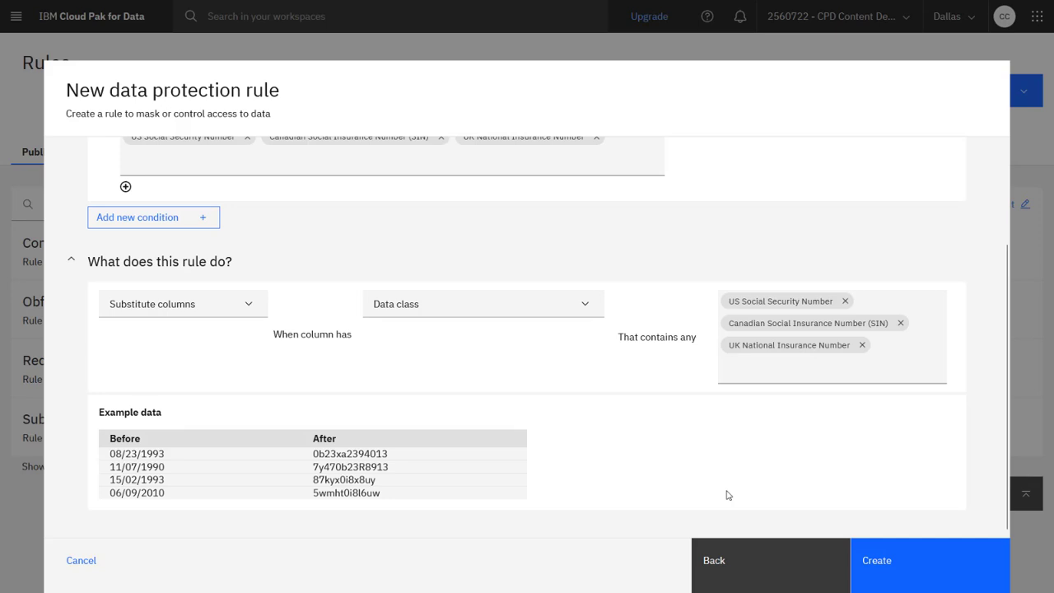
- Switch the rule's action to Redact columns, matched by Data class, and view its example data
{"action": "left_click", "coordinate": [251, 305]}
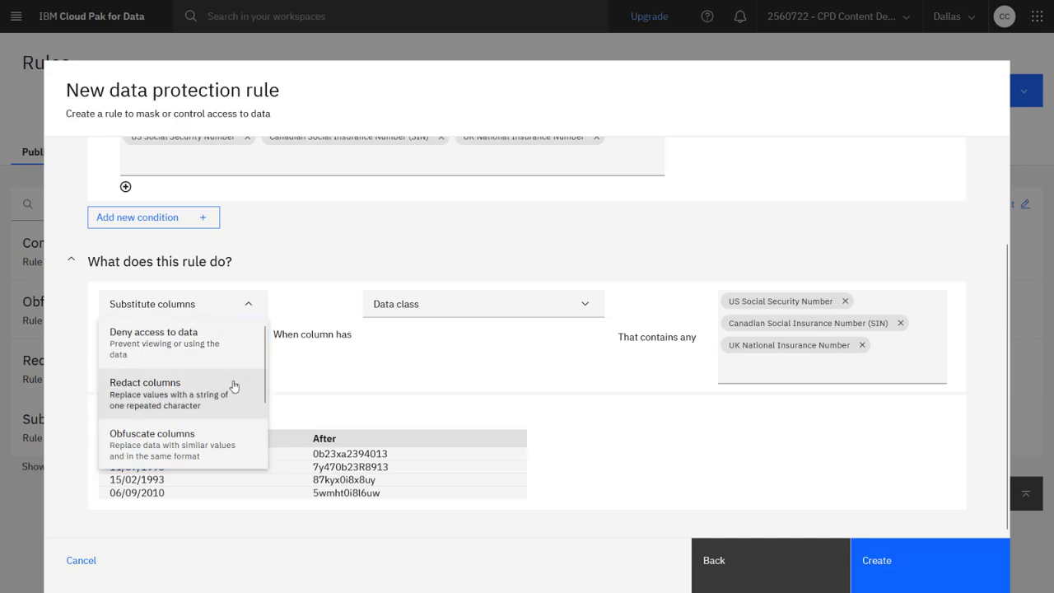
{"action": "left_click", "coordinate": [232, 385]}
{"action": "left_click", "coordinate": [506, 372]}
{"action": "left_click", "coordinate": [494, 419]}
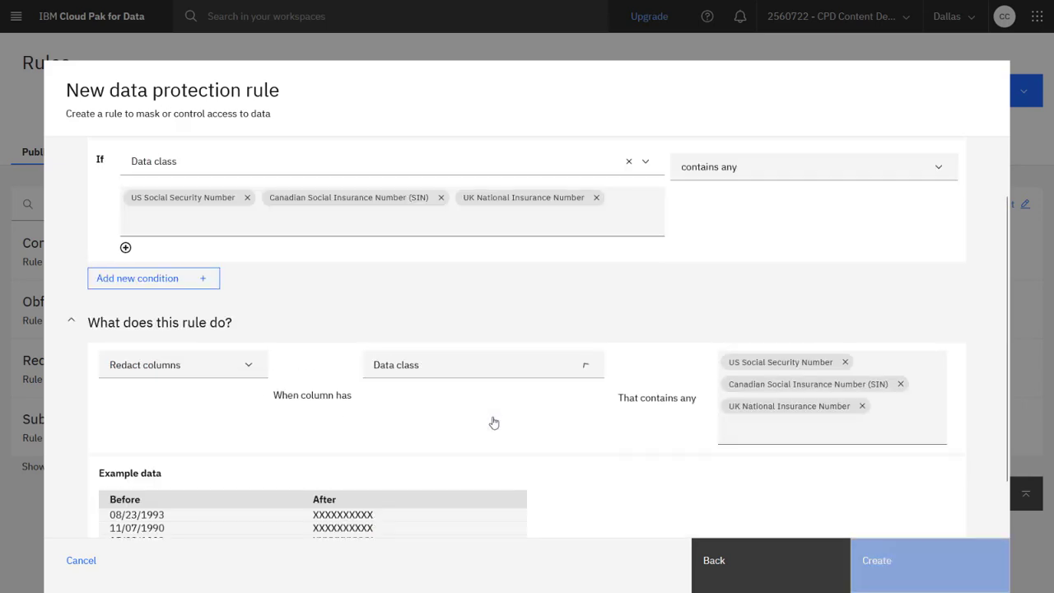
{"action": "scroll", "coordinate": [650, 461], "scroll_direction": "down", "scroll_amount": 2}
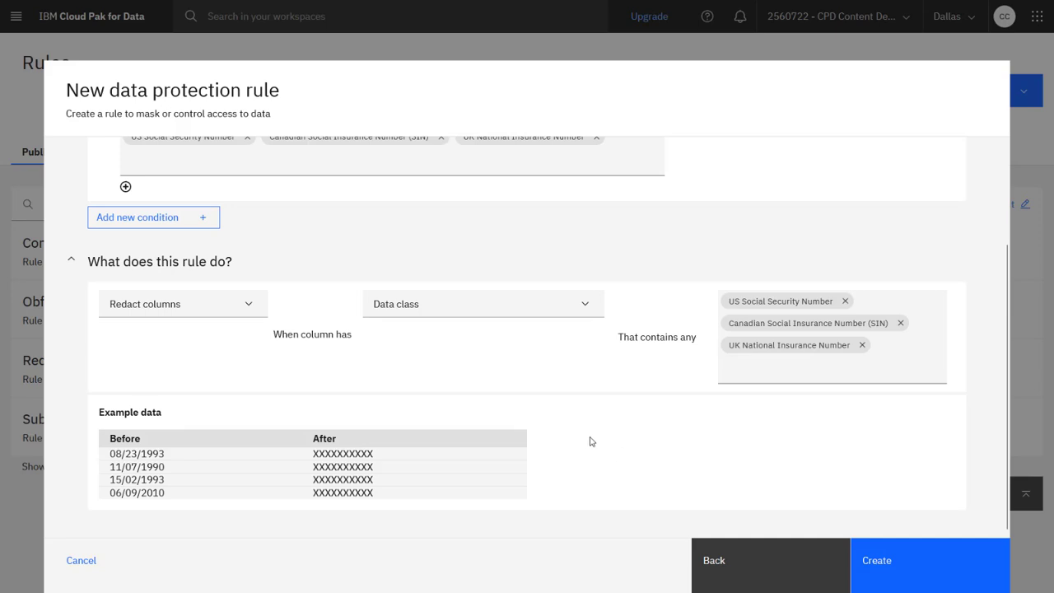
- Switch the rule's action to Obfuscate columns, matched by Data class, and view its example data
{"action": "left_click", "coordinate": [252, 306]}
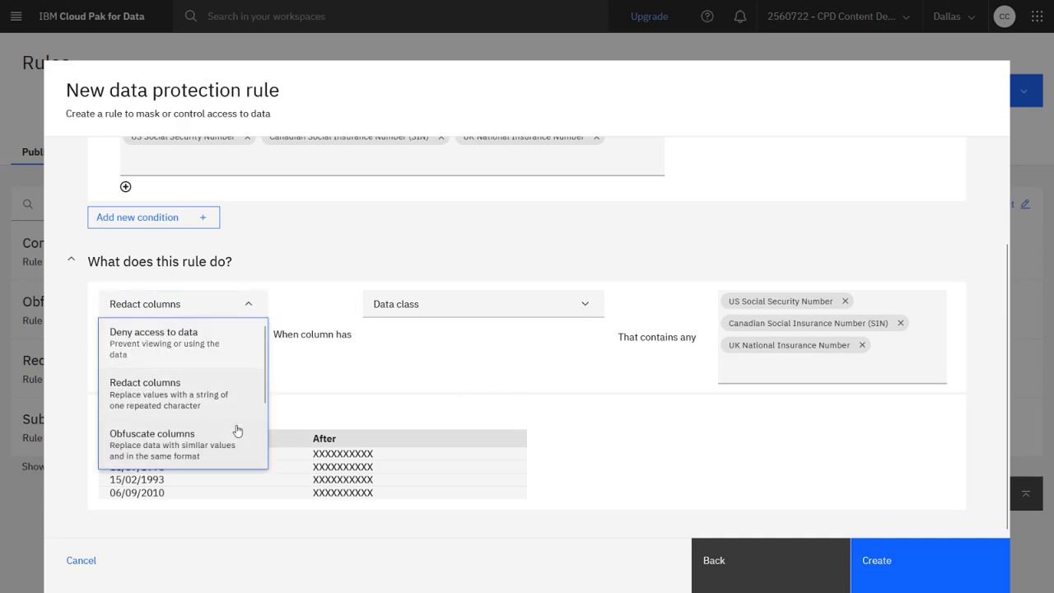
{"action": "left_click", "coordinate": [240, 436]}
{"action": "left_click", "coordinate": [576, 365]}
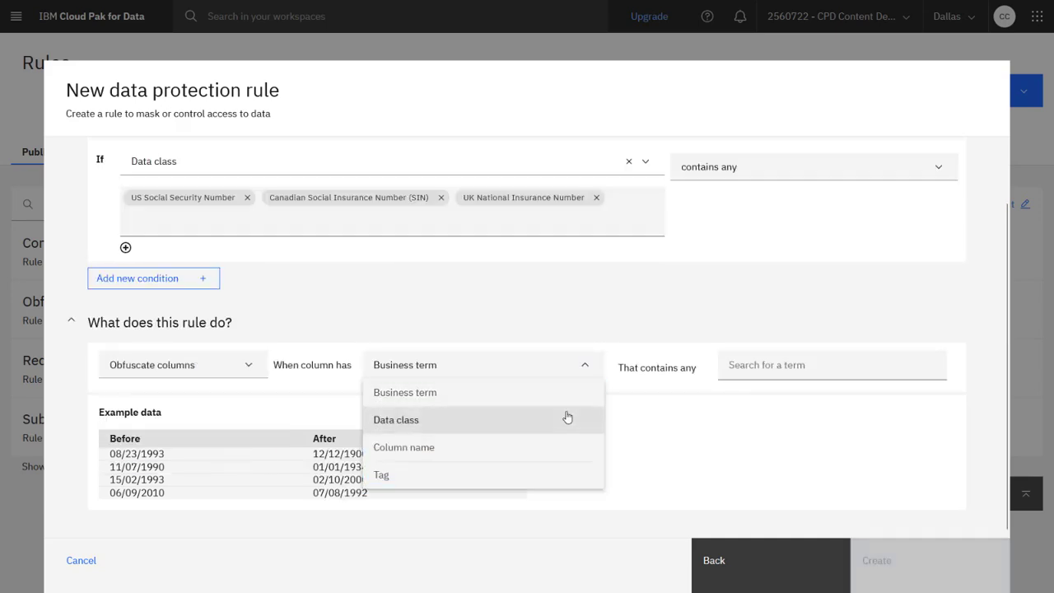
{"action": "left_click", "coordinate": [567, 416]}
{"action": "scroll", "coordinate": [668, 428], "scroll_direction": "down", "scroll_amount": 2}
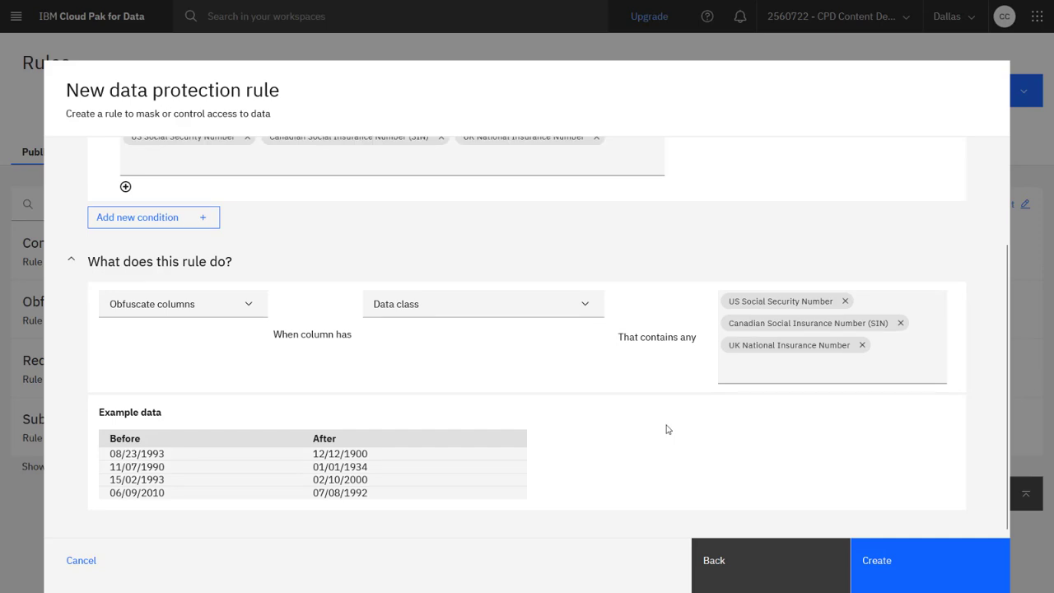